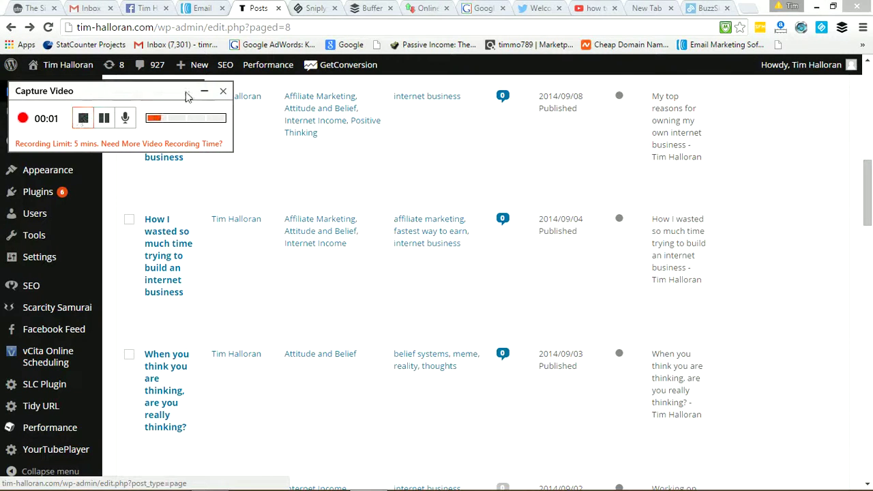
Step: View the live post 'How I wasted so much time trying to build an internet business'
left_click(203, 91)
mouse_move(35, 91)
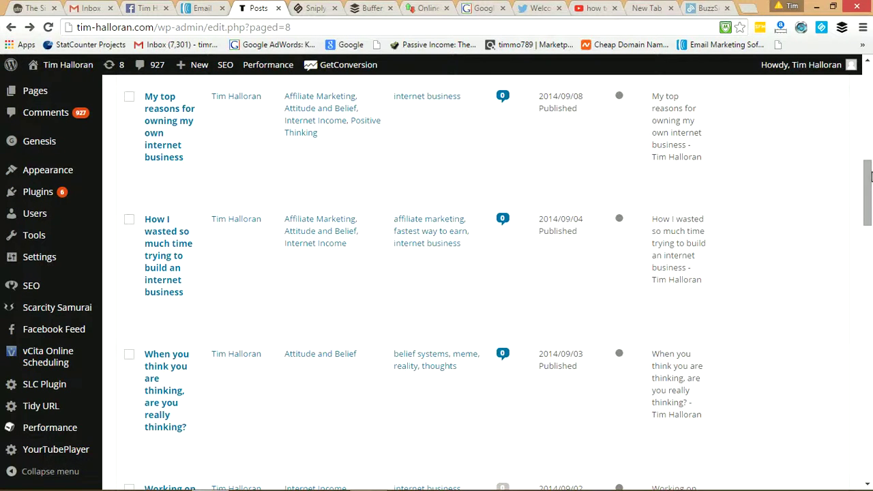
mouse_move(870, 176)
left_mouse_down()
mouse_move(869, 80)
mouse_move(867, 259)
mouse_move(870, 152)
mouse_move(869, 171)
left_mouse_up()
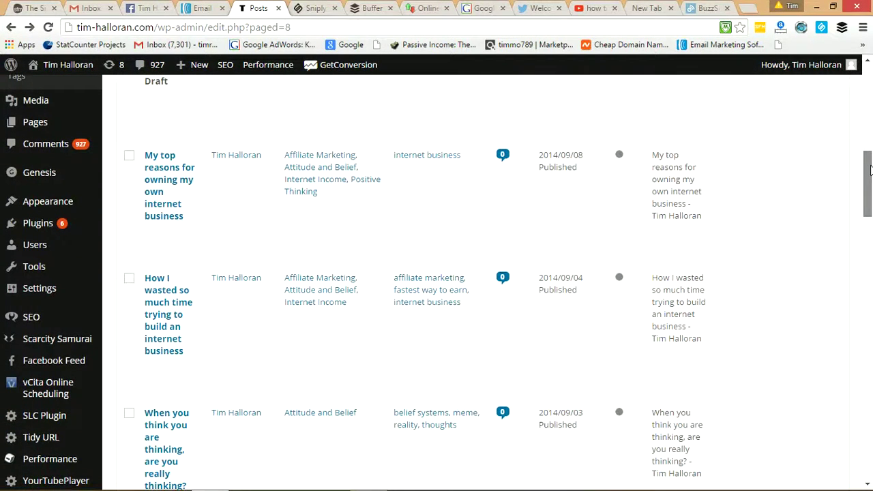
left_click(183, 391)
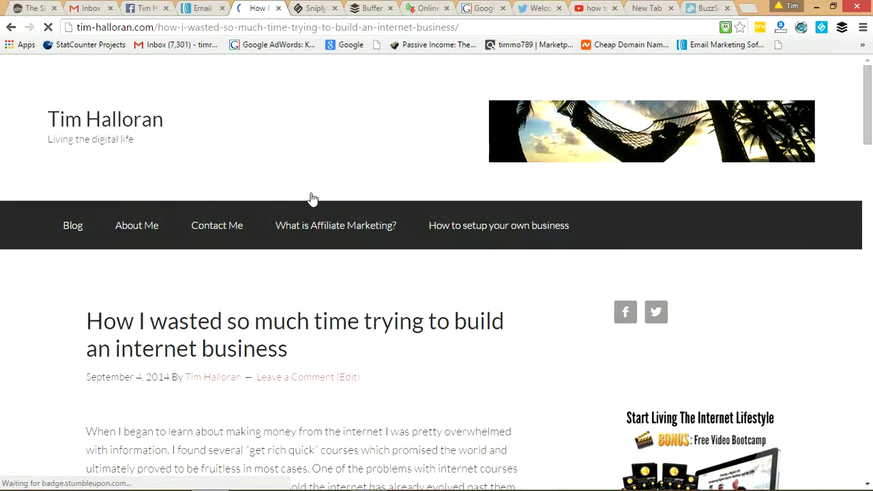
Step: Copy the post's web address from the browser address bar
left_click(508, 27)
right_click(509, 28)
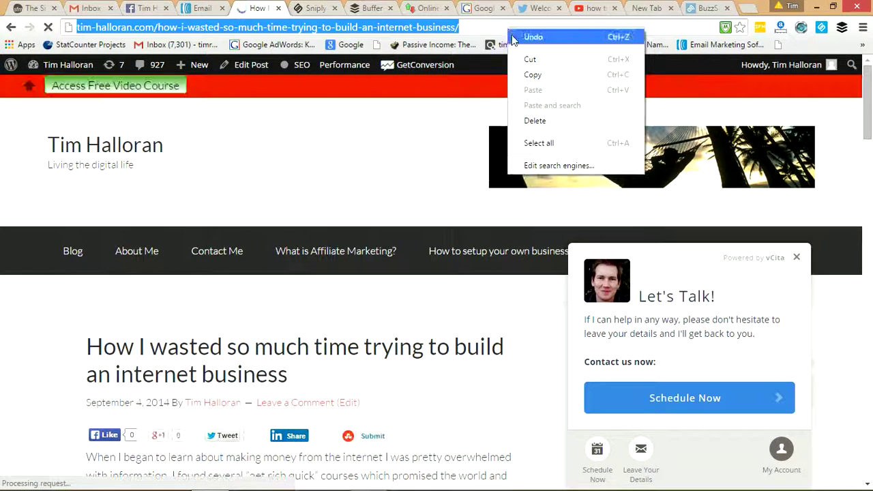
left_click(525, 74)
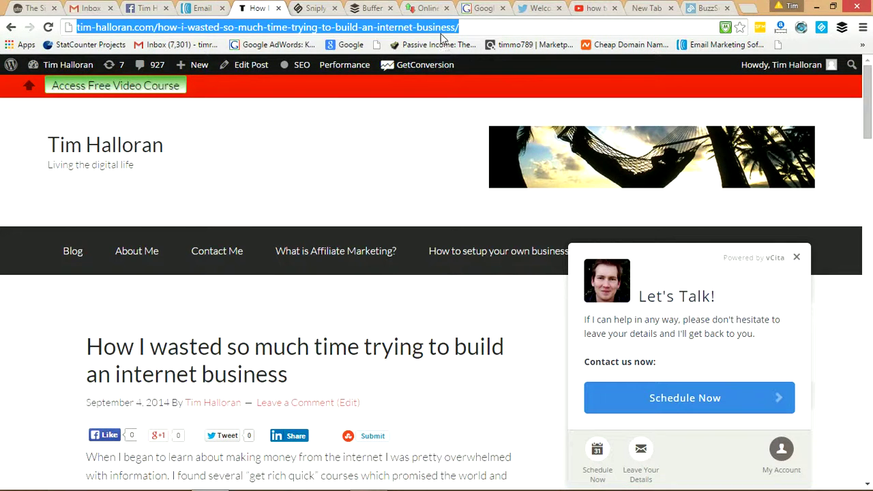
Step: Snip the pasted post URL with a 'Build A Profitable Online Business!' bar, producing snip.ly/MfSN
left_click(313, 8)
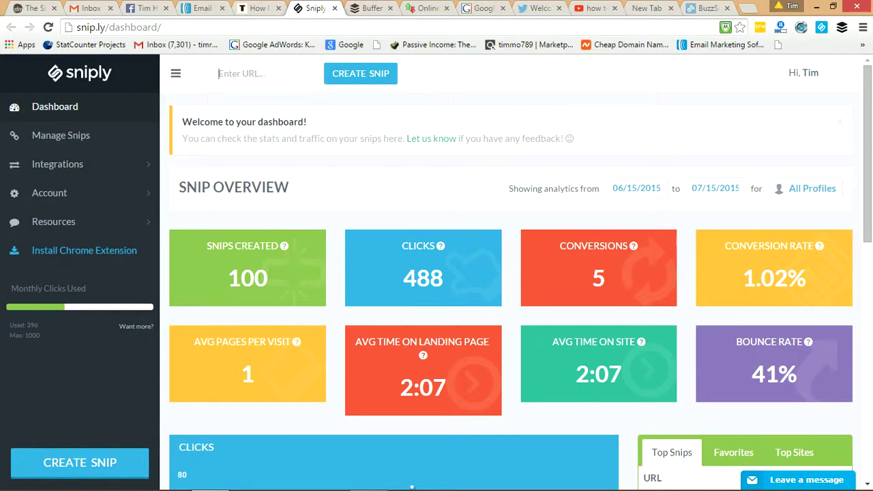
right_click(259, 71)
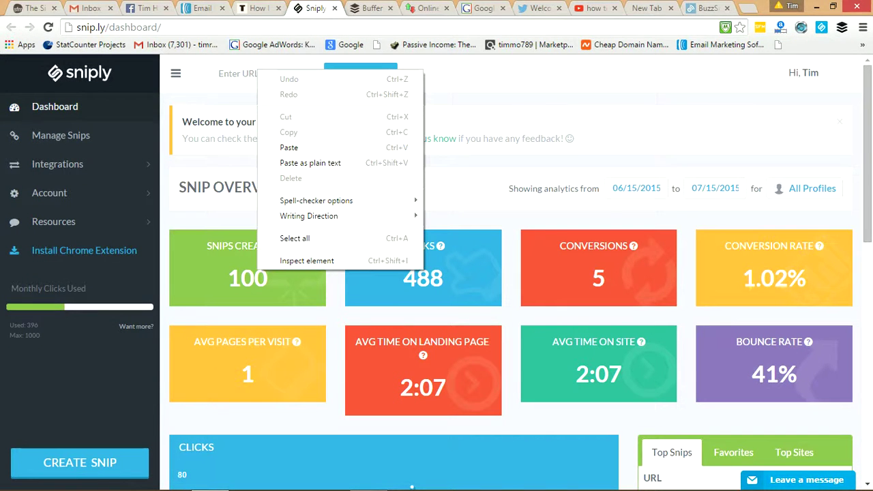
left_click(288, 148)
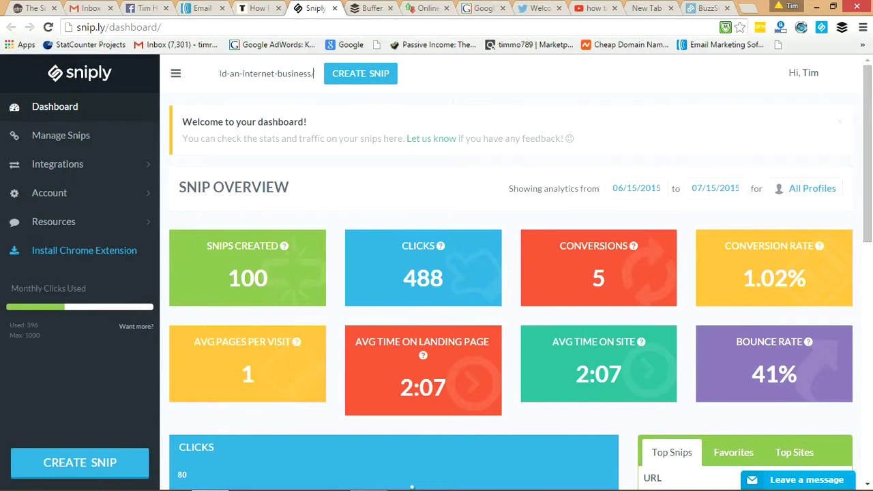
left_click(351, 77)
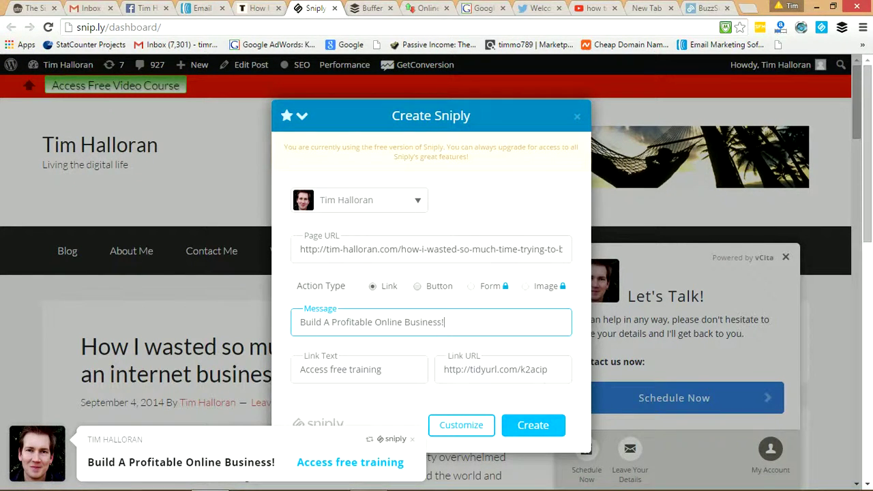
left_click(538, 427)
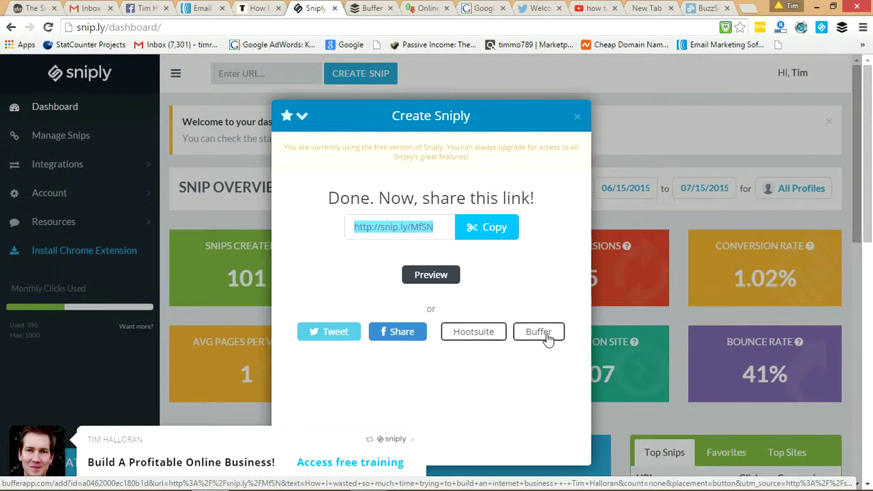
Step: Share snip.ly/MfSN through Buffer and add the post to the queue
left_click(538, 332)
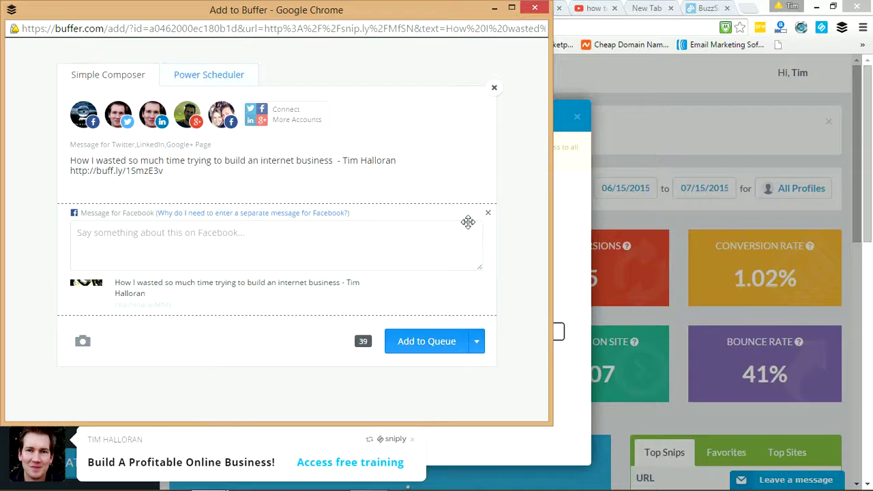
left_click(445, 351)
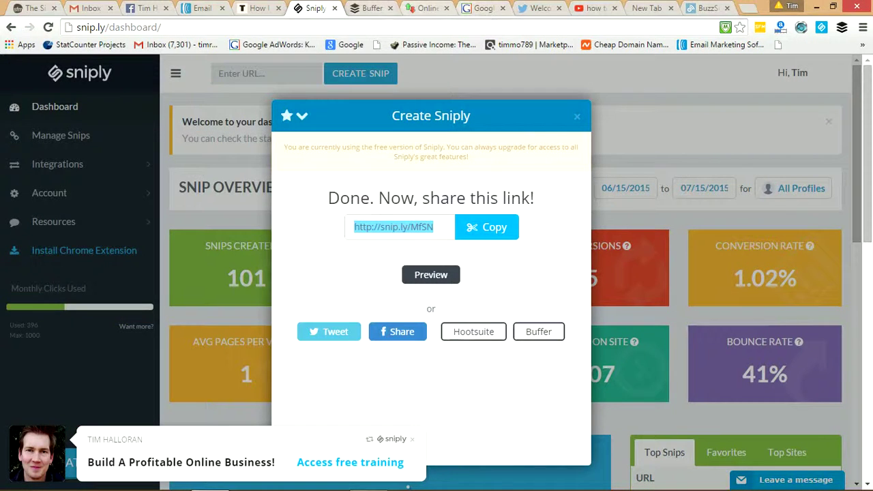
Step: Check Buffer's posting schedule, then review the Google+ queue of 31 snip.ly posts
left_click(372, 8)
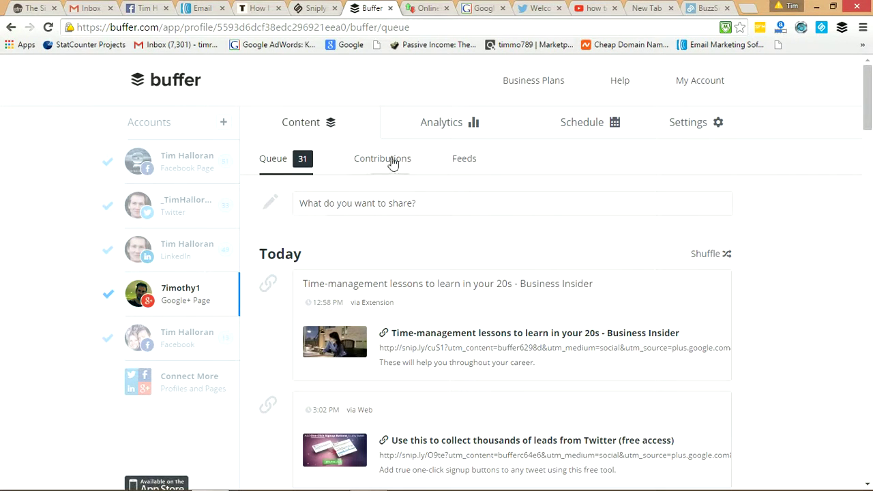
left_click(588, 130)
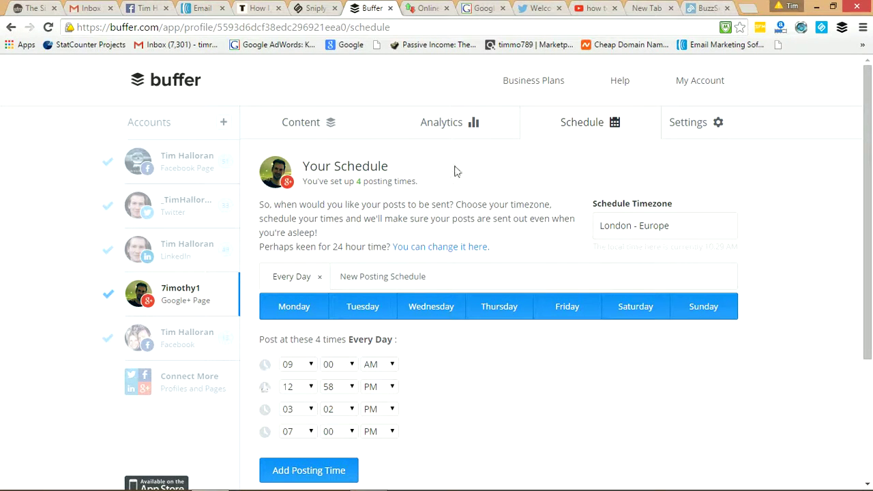
left_click(321, 127)
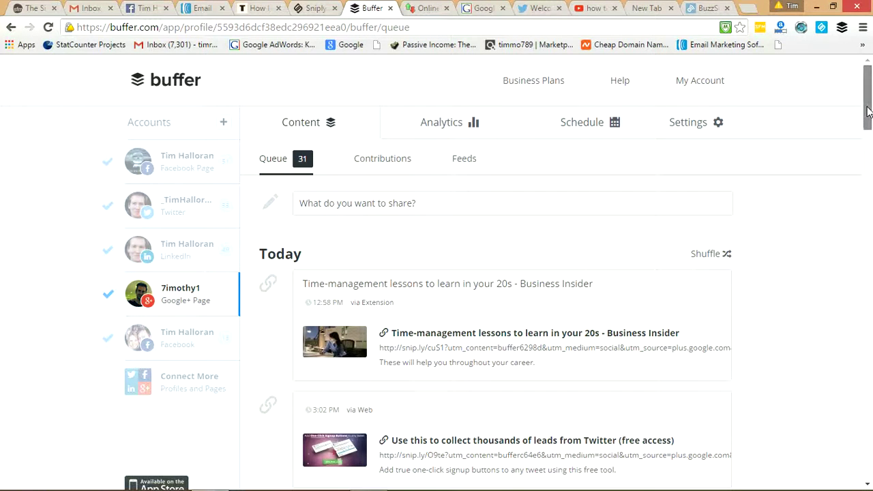
left_click_drag(867, 113, 869, 138)
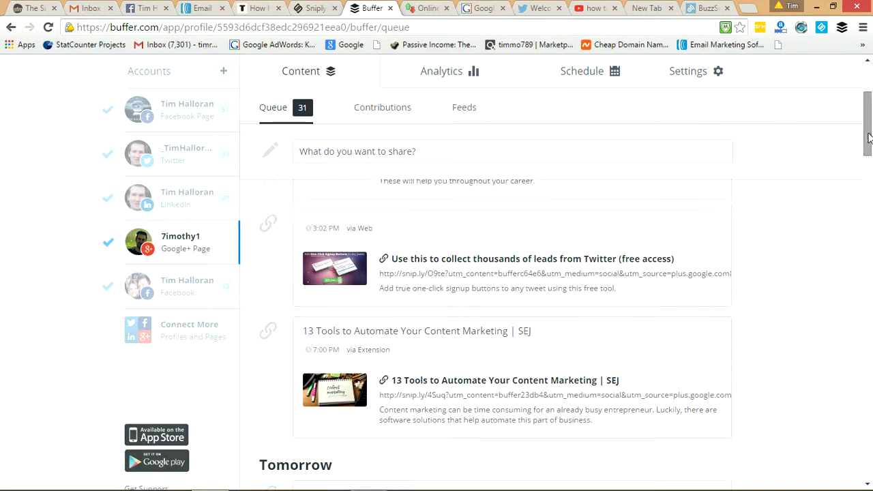
mouse_move(512, 259)
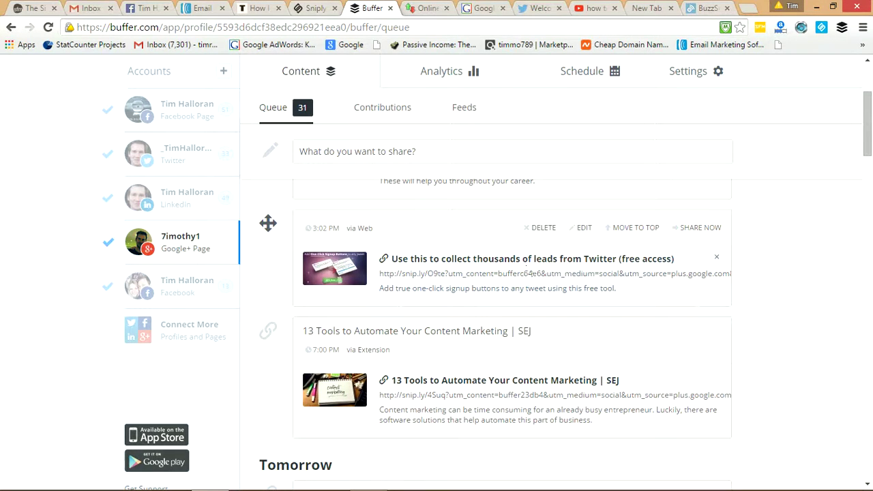
Step: Open a queued snip.ly link in a new tab to preview its free-training bar
left_click(389, 276)
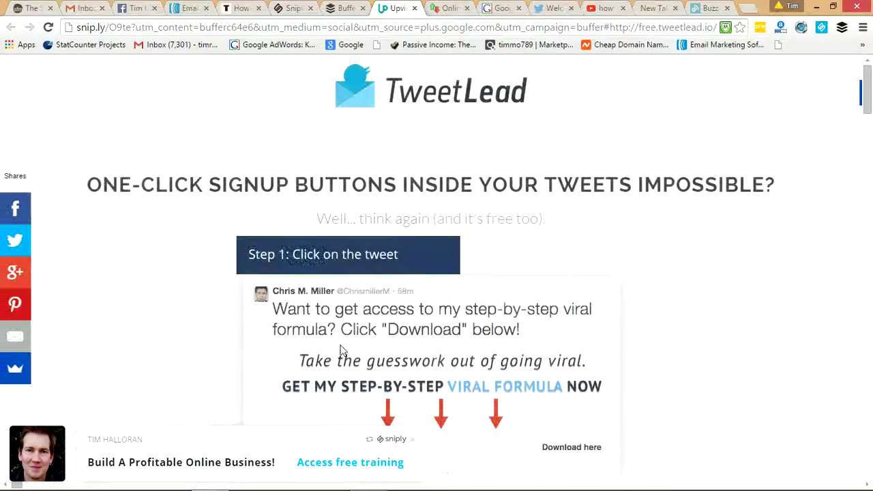
Step: Browse the Six Figure Mentors 'Freedom Entrepreneur' page via Access free training, then minimize Chrome
left_click(361, 463)
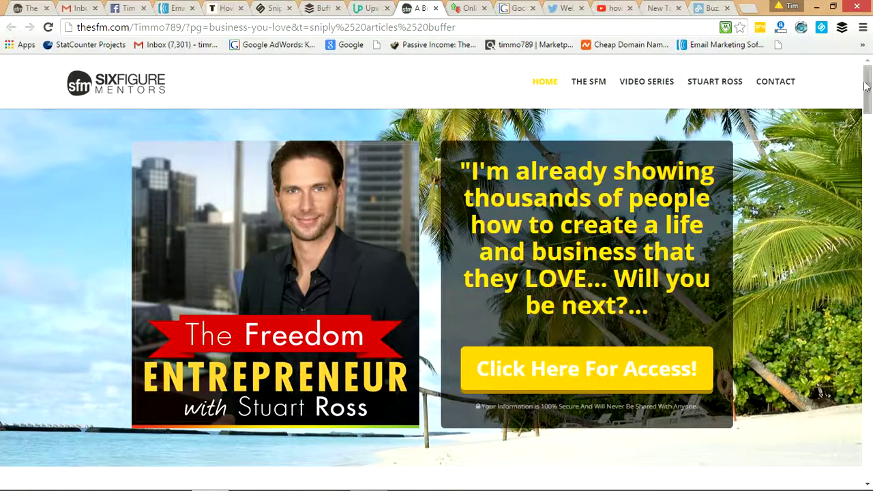
left_click_drag(868, 97, 868, 128)
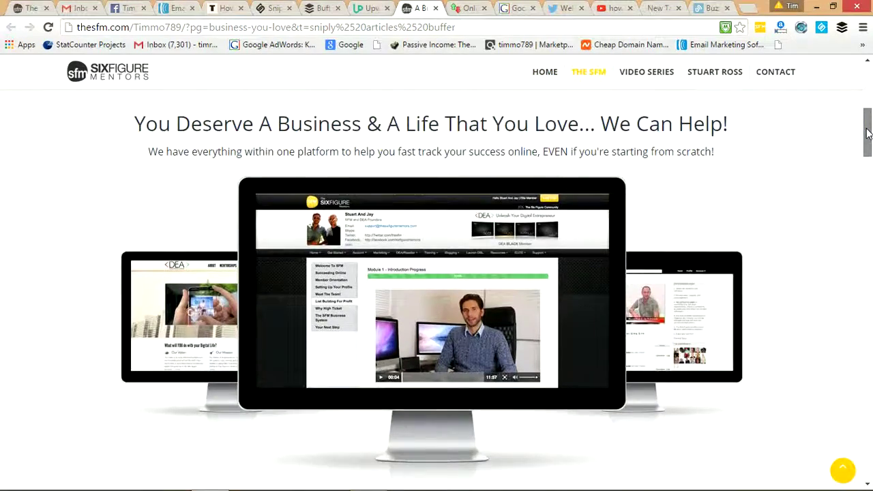
mouse_move(868, 128)
left_mouse_down()
mouse_move(868, 145)
mouse_move(870, 79)
left_mouse_up()
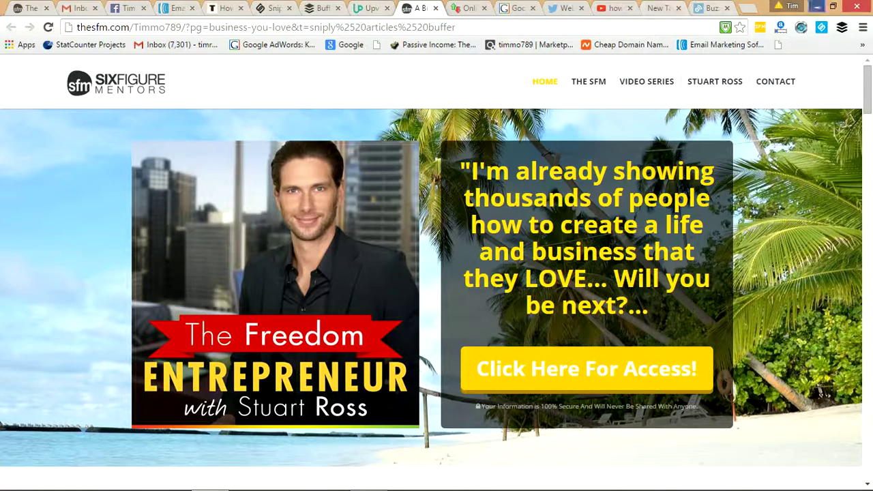
left_click(816, 6)
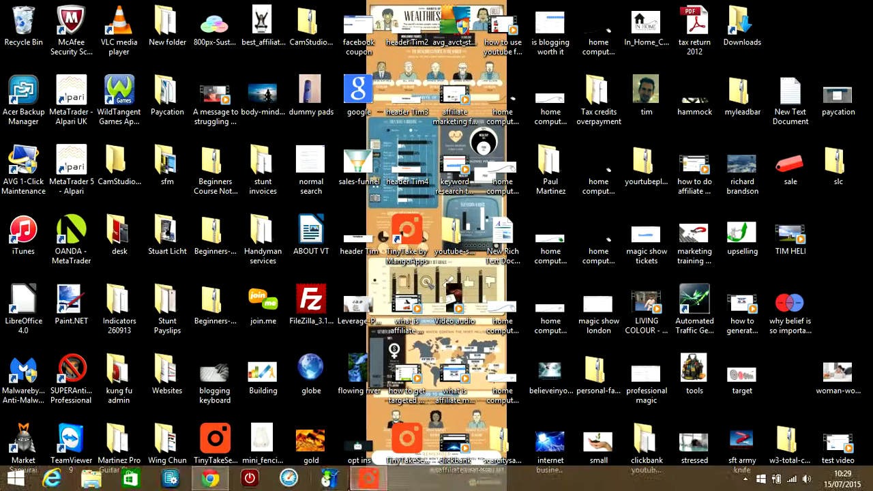